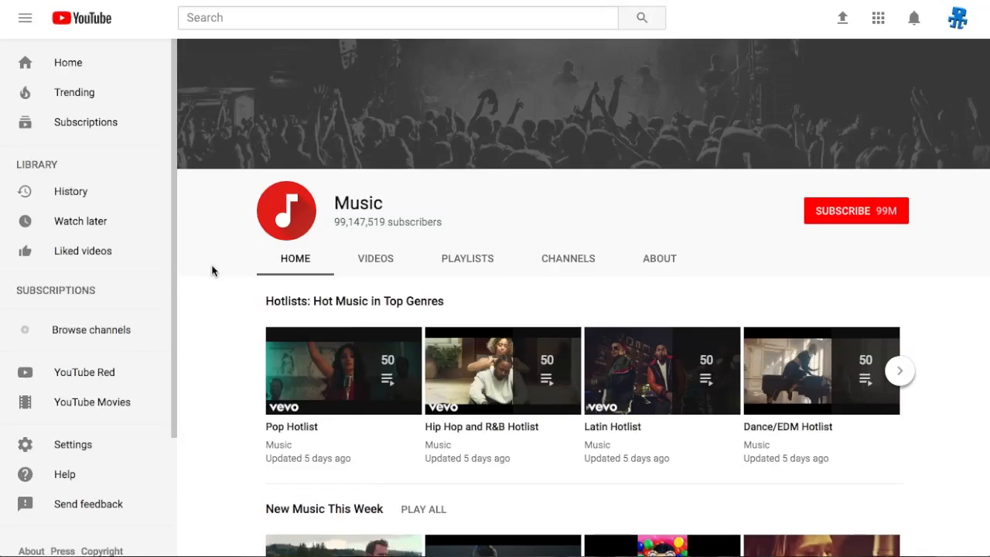
pyautogui.click(300, 18)
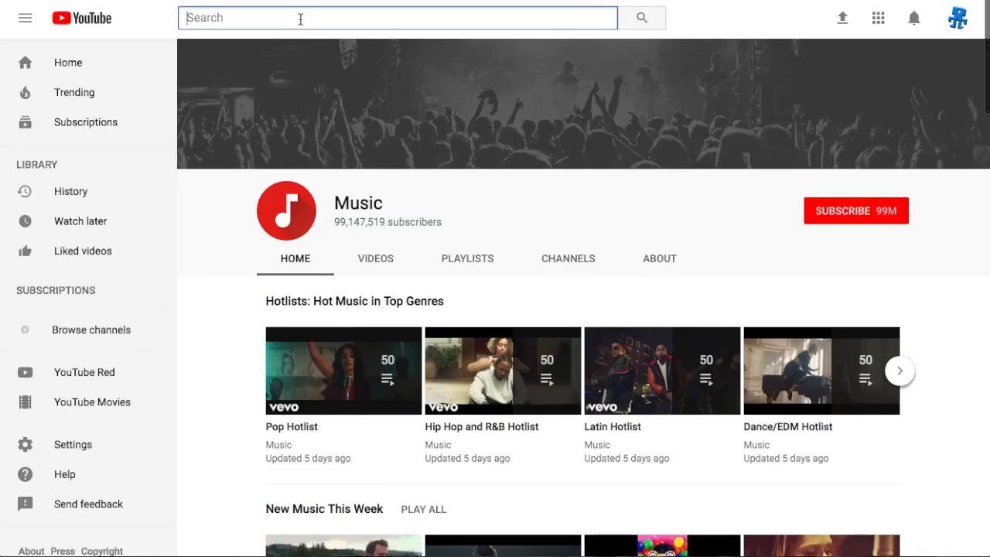
pyautogui.write('https://www.youtube.com/account')
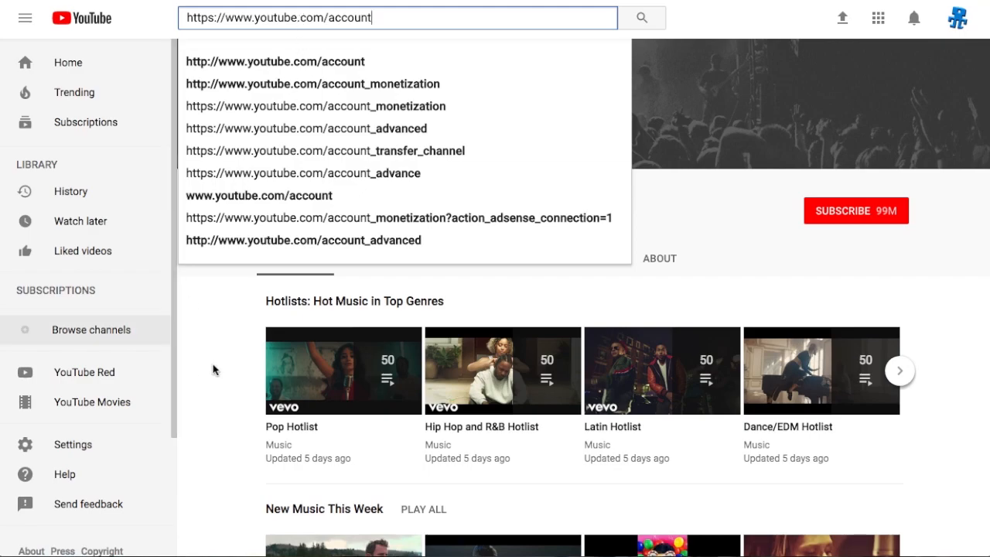
pyautogui.click(215, 369)
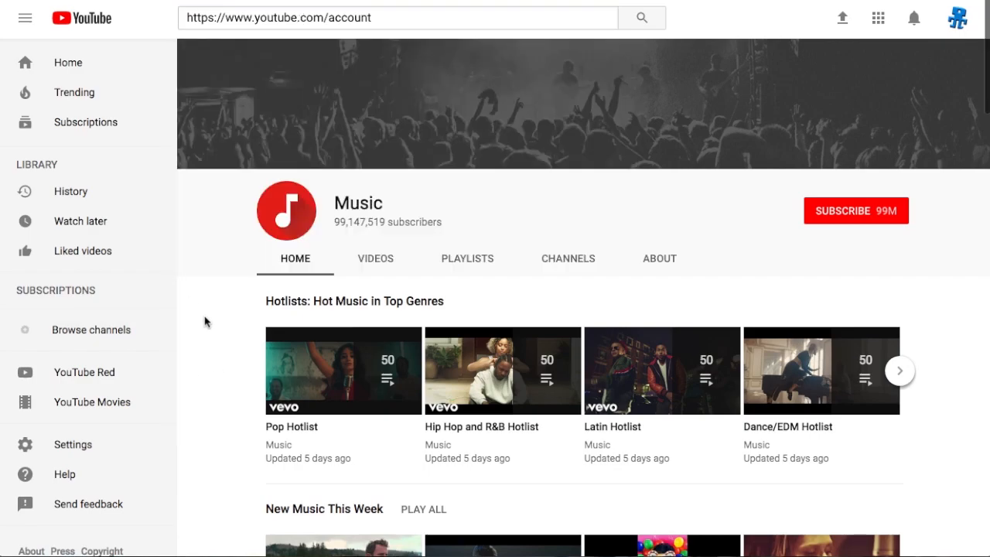
# Go to account Settings and follow the 'See all my channels or create a new channel' link
pyautogui.click(75, 447)
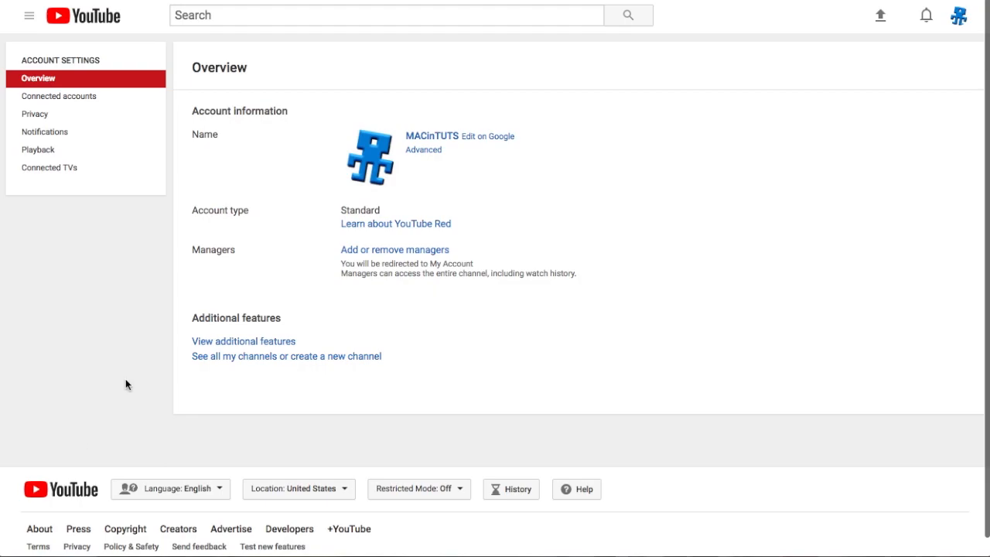
pyautogui.click(299, 358)
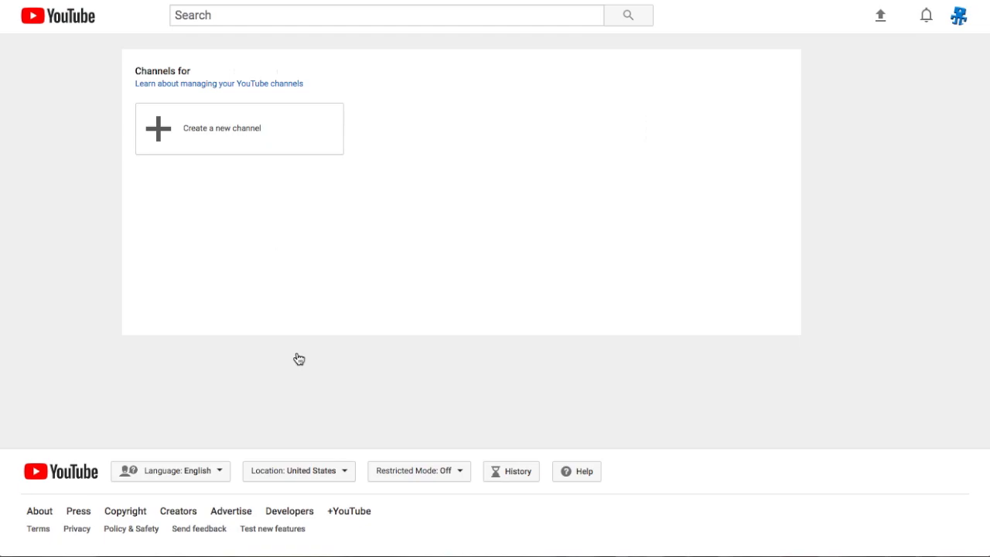
# Start creating a new channel and place the cursor in the Brand Account name field
pyautogui.click(236, 128)
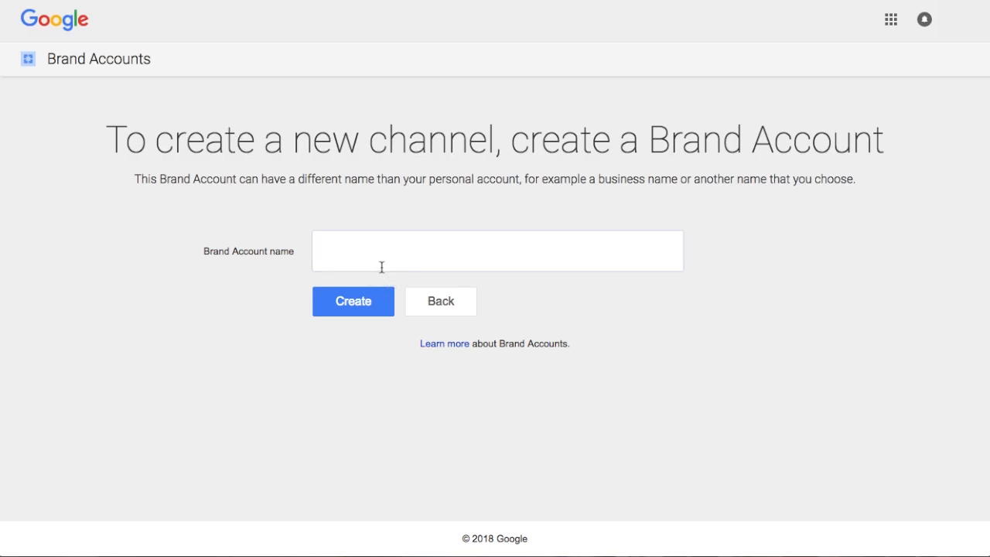
pyautogui.click(382, 267)
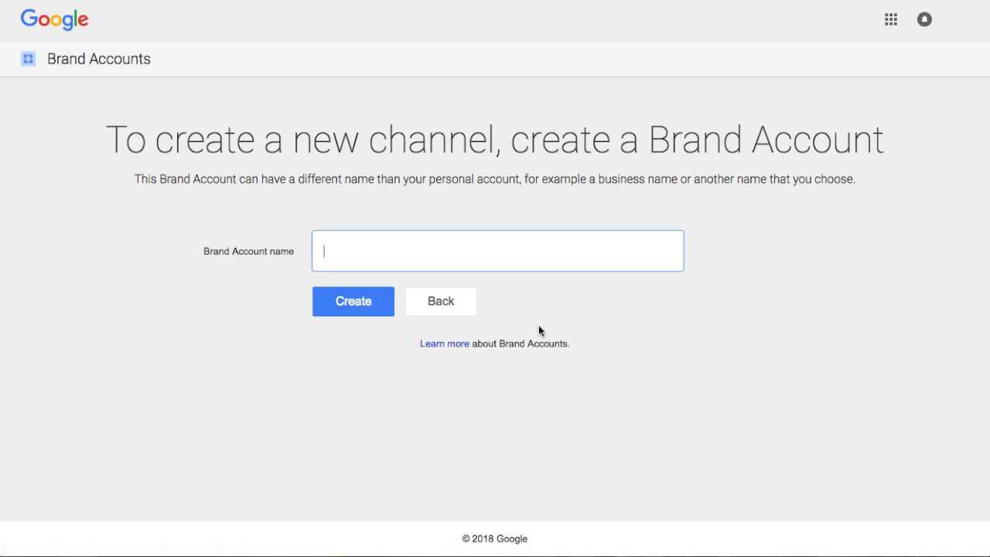
pyautogui.write('You')
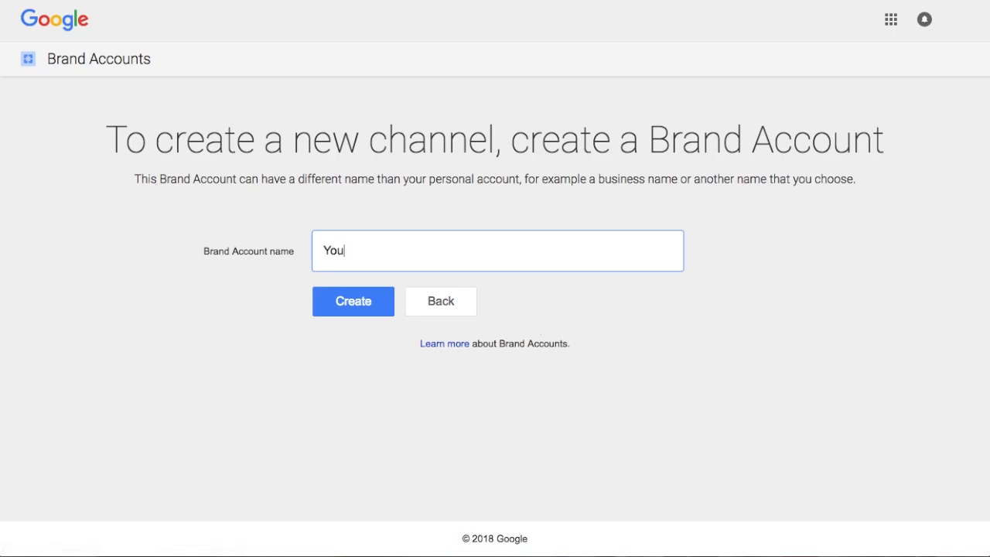